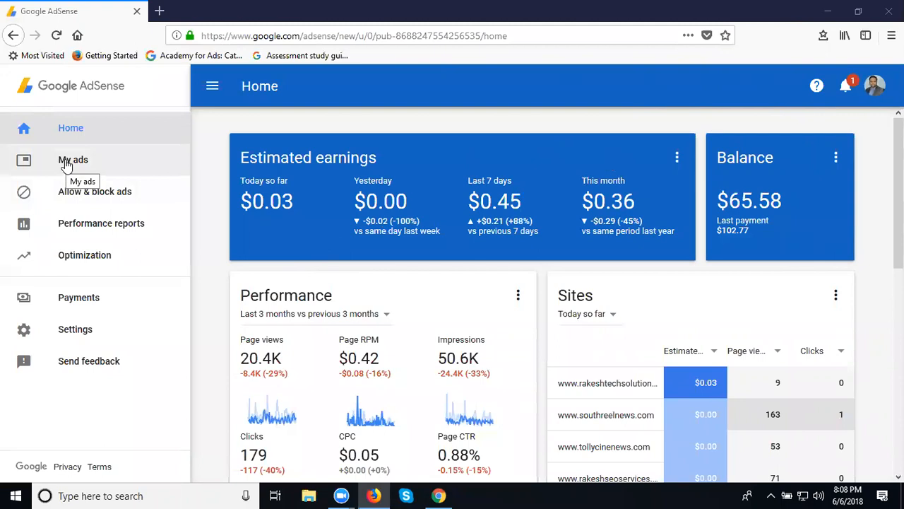
# - Open the Ad units list under My ads, review the existing units, and start creating a new ad unit
pyautogui.click(66, 165)
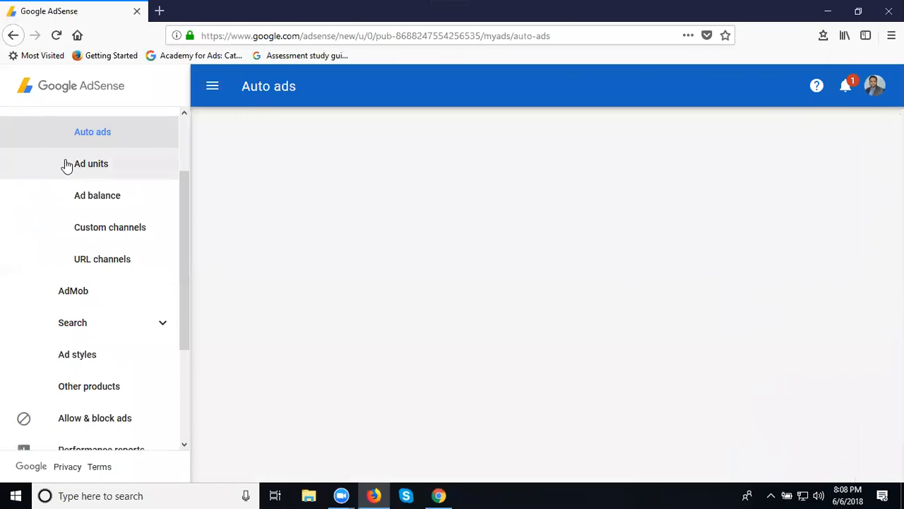
pyautogui.click(103, 172)
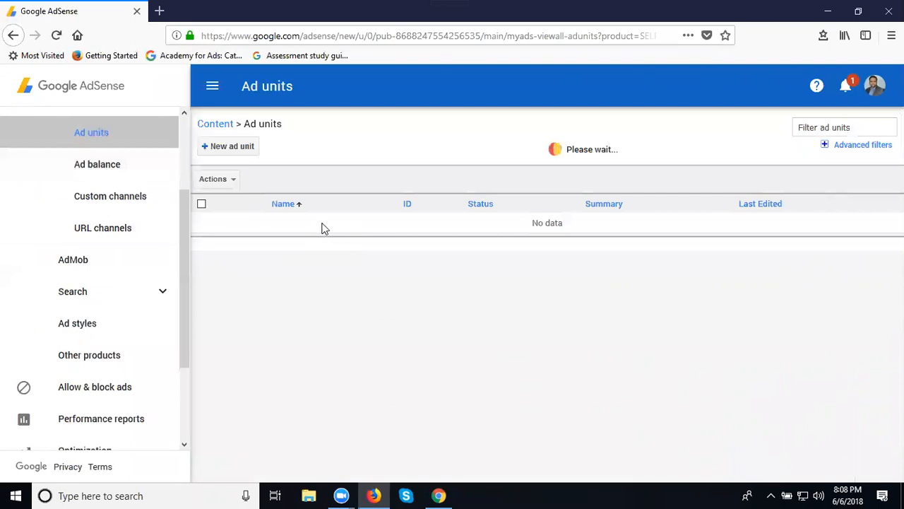
pyautogui.scroll(-5, 432, 246)
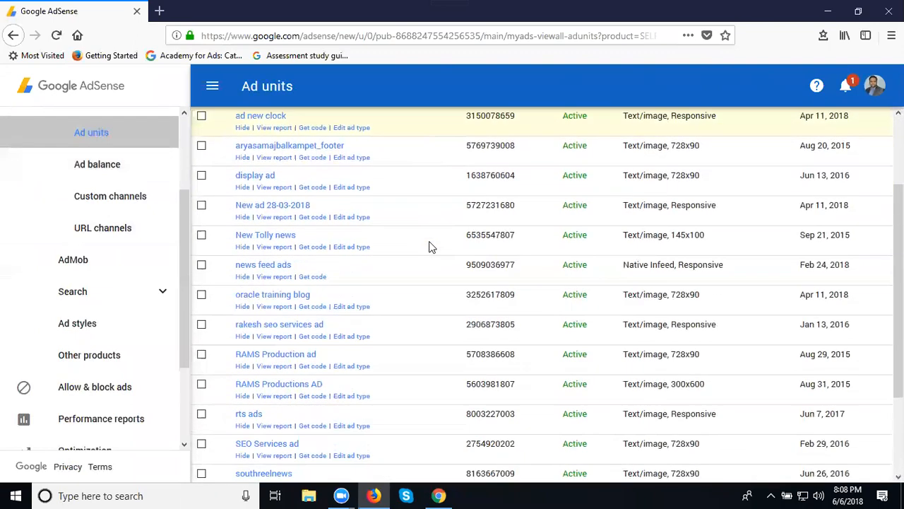
pyautogui.scroll(5, 432, 247)
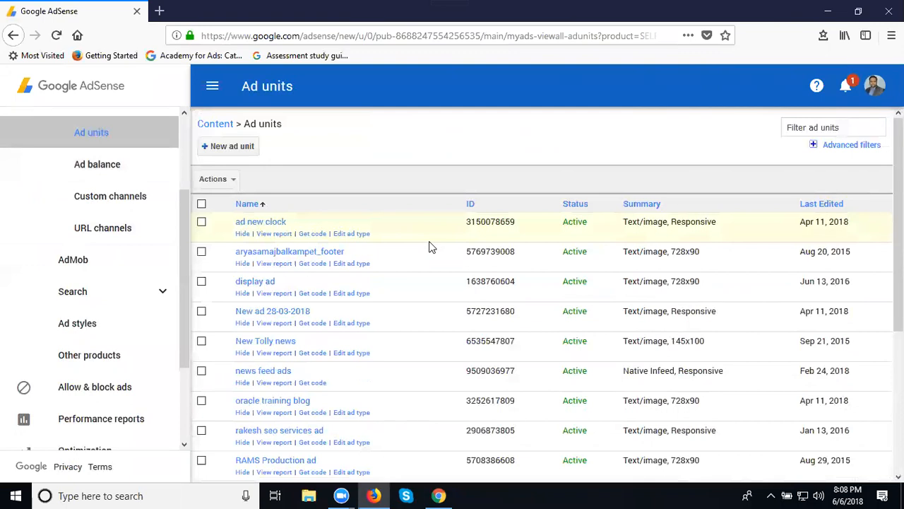
pyautogui.moveTo(573, 232)
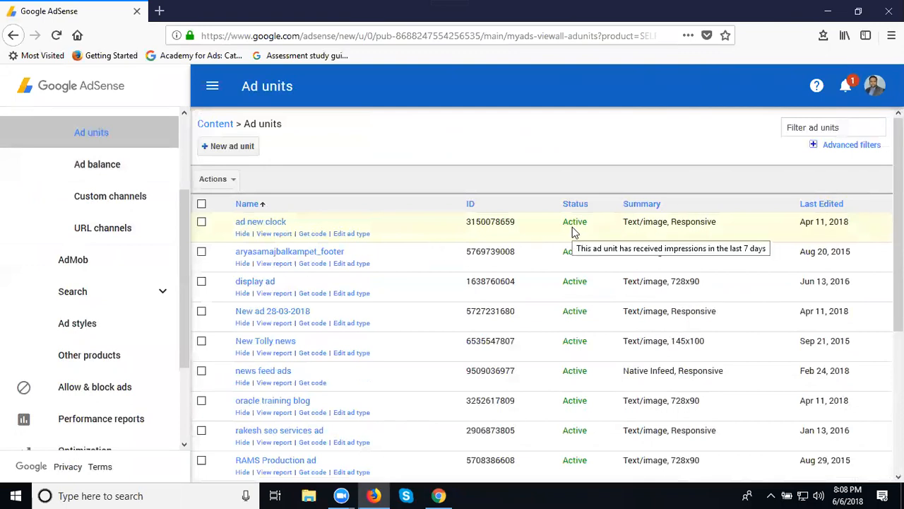
pyautogui.scroll(-1, 567, 279)
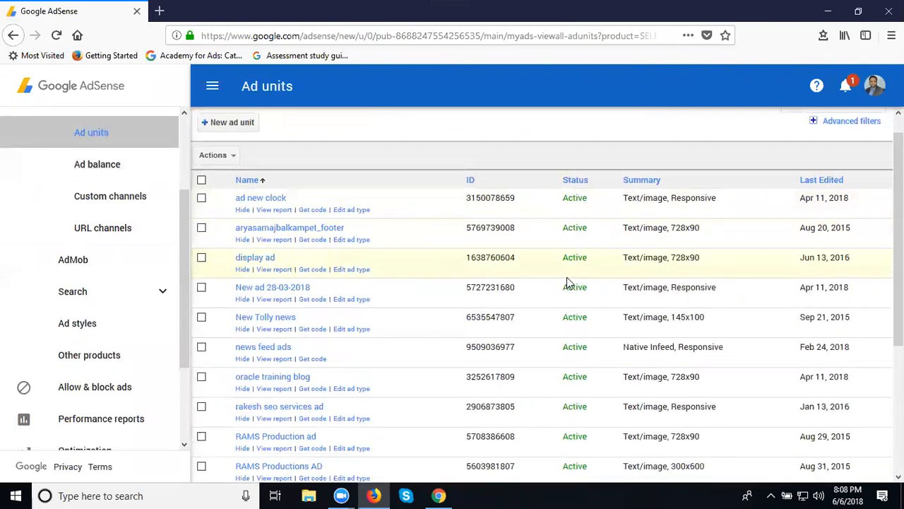
pyautogui.scroll(1, 566, 277)
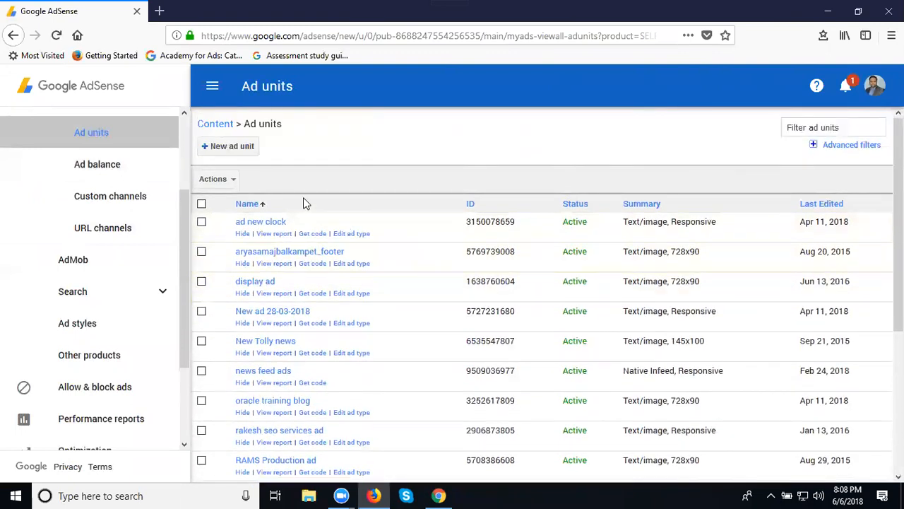
pyautogui.click(227, 148)
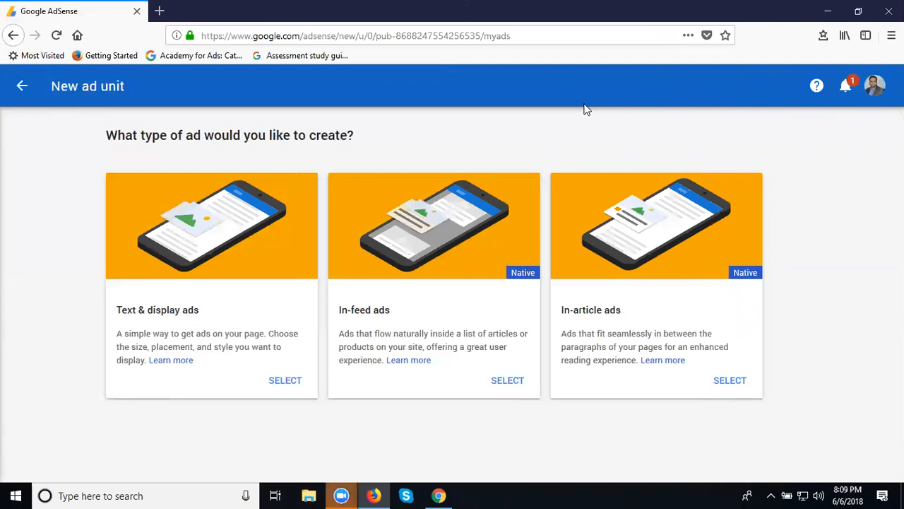
# - Switch to the blog page in Chrome to examine its banner and text ads, then return to the ad type choices in Firefox
pyautogui.hotkey('alt', 'Tab')
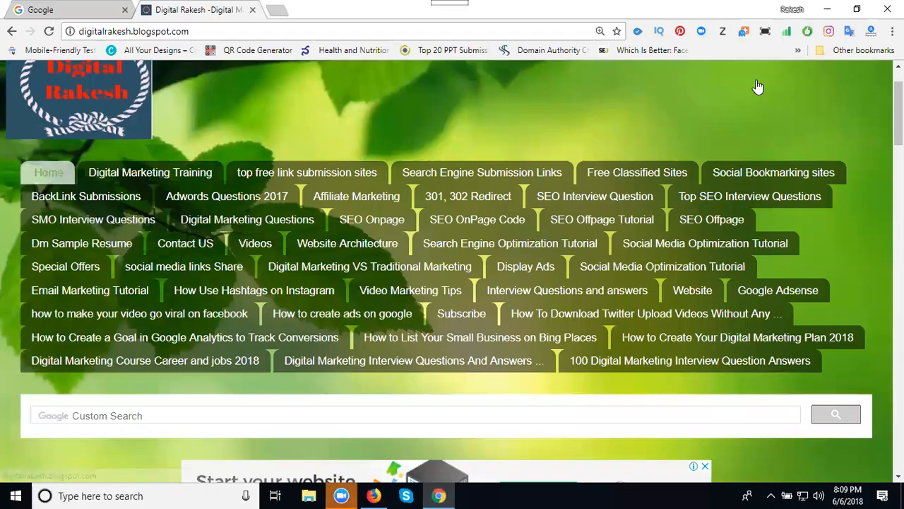
pyautogui.scroll(-4, 558, 192)
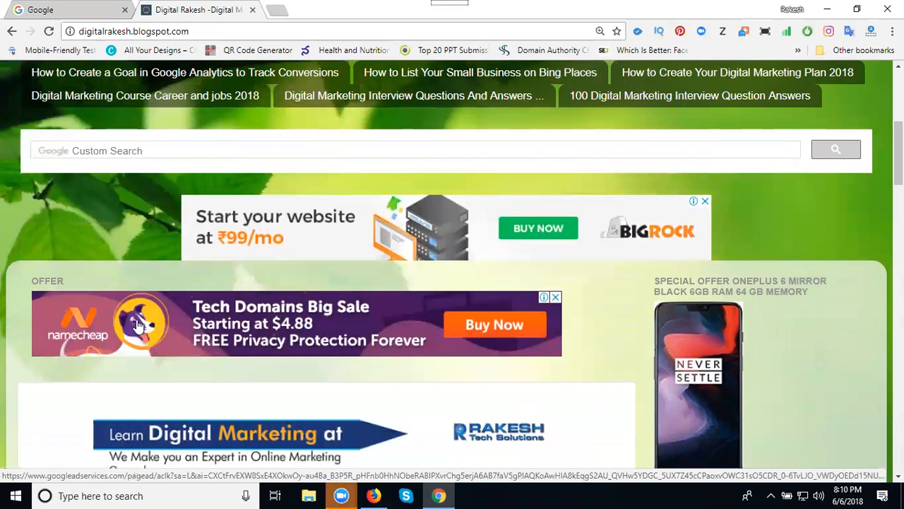
pyautogui.scroll(-1, 374, 291)
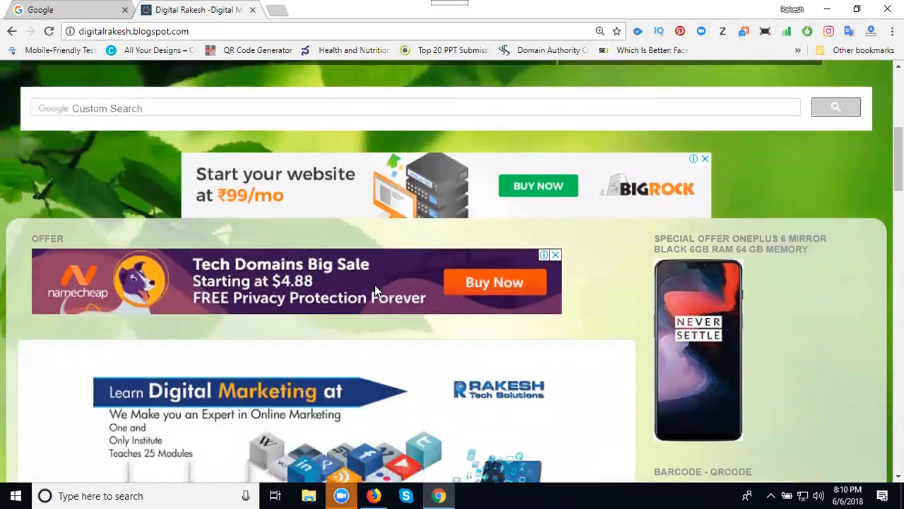
pyautogui.scroll(-3, 375, 291)
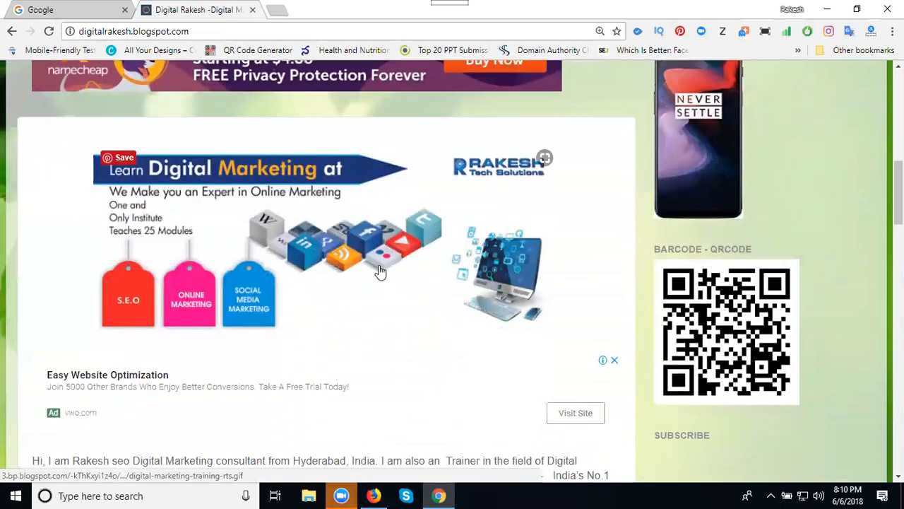
pyautogui.scroll(-4, 380, 269)
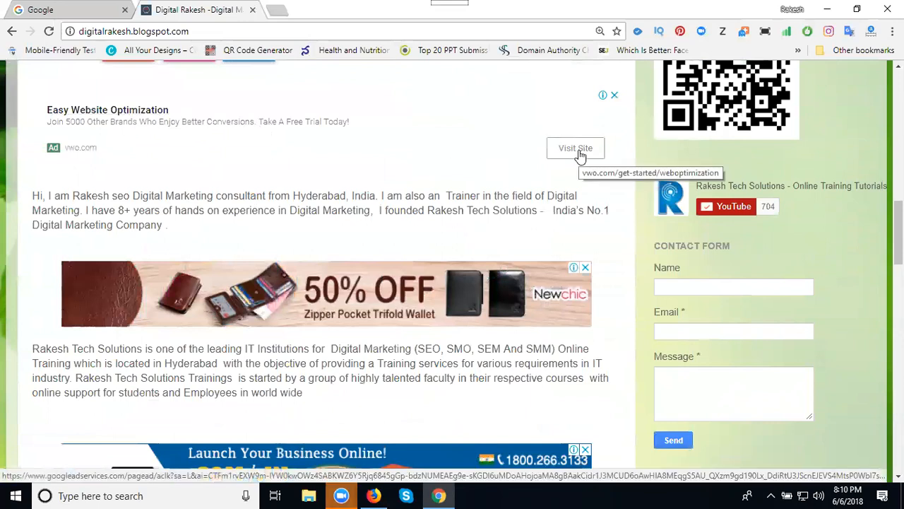
pyautogui.click(374, 494)
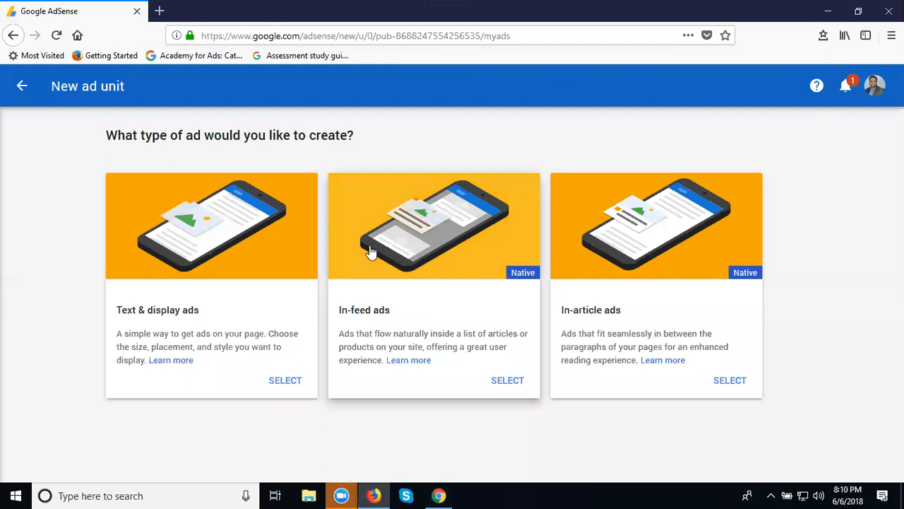
# - Compare the ads placed between the blog's content in Chrome with the In-feed and In-article ad types in Firefox
pyautogui.click(439, 495)
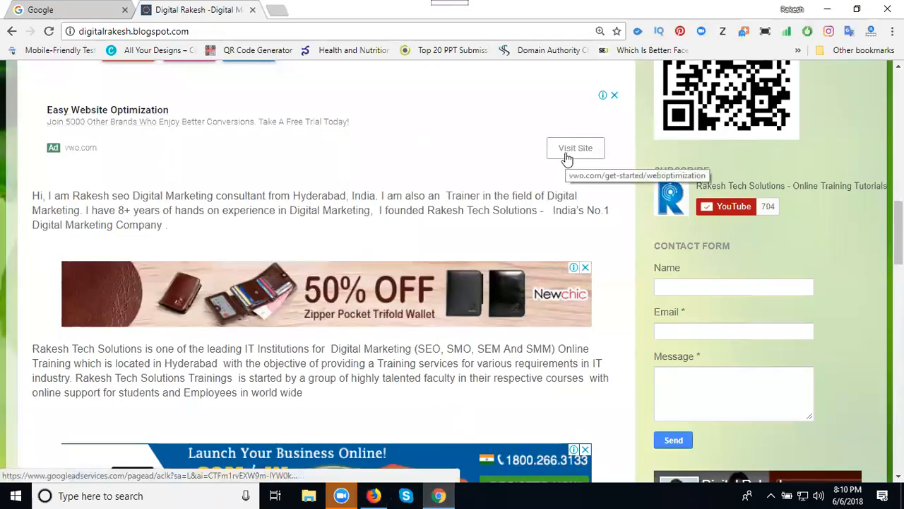
pyautogui.scroll(5, 494, 249)
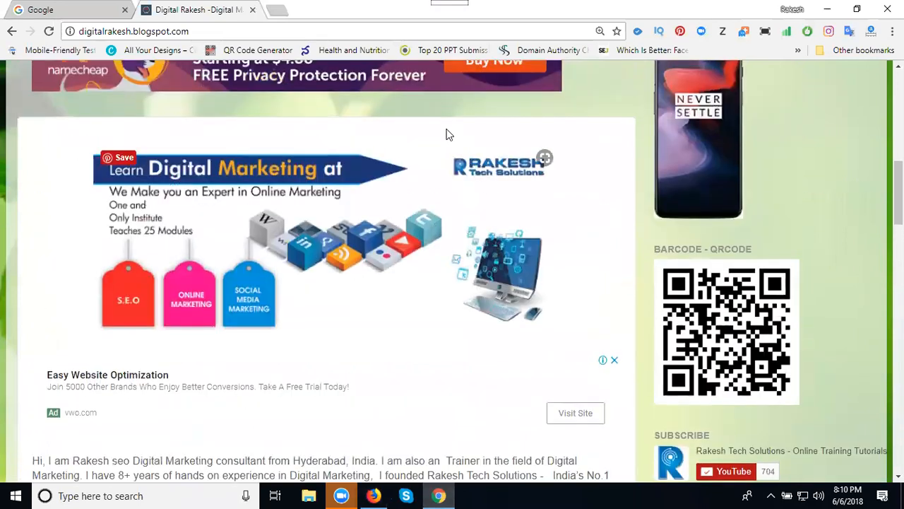
pyautogui.scroll(-4, 395, 141)
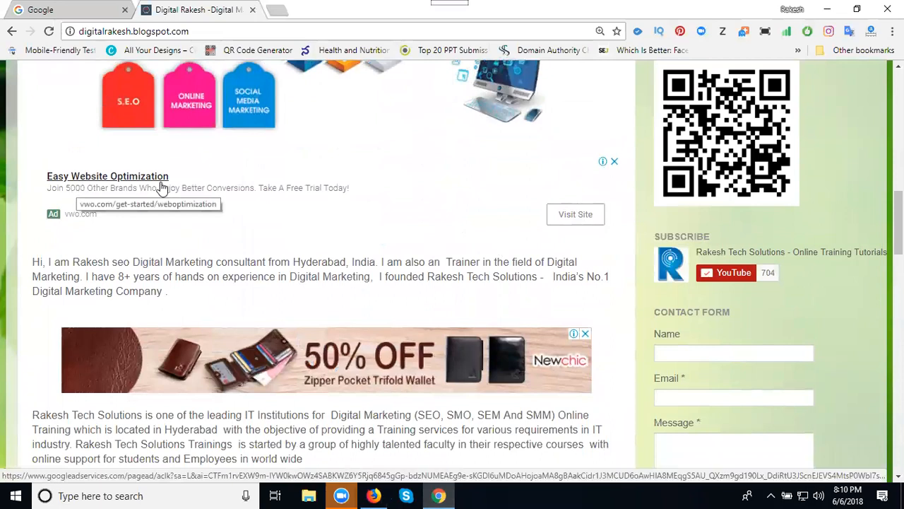
pyautogui.scroll(-2, 180, 179)
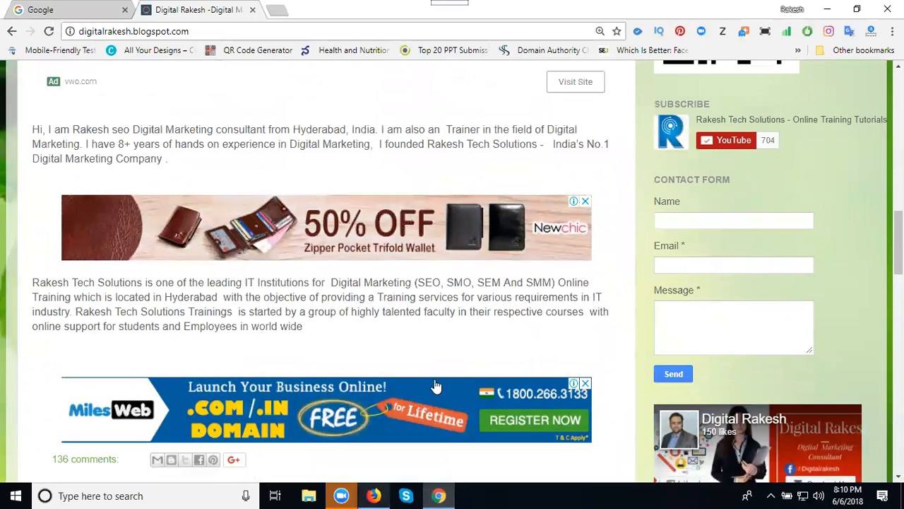
pyautogui.scroll(1, 381, 159)
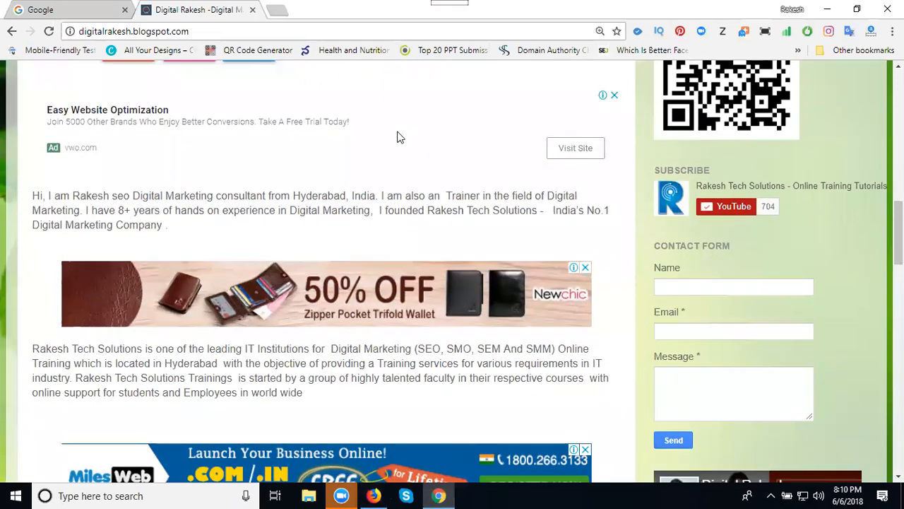
pyautogui.click(374, 496)
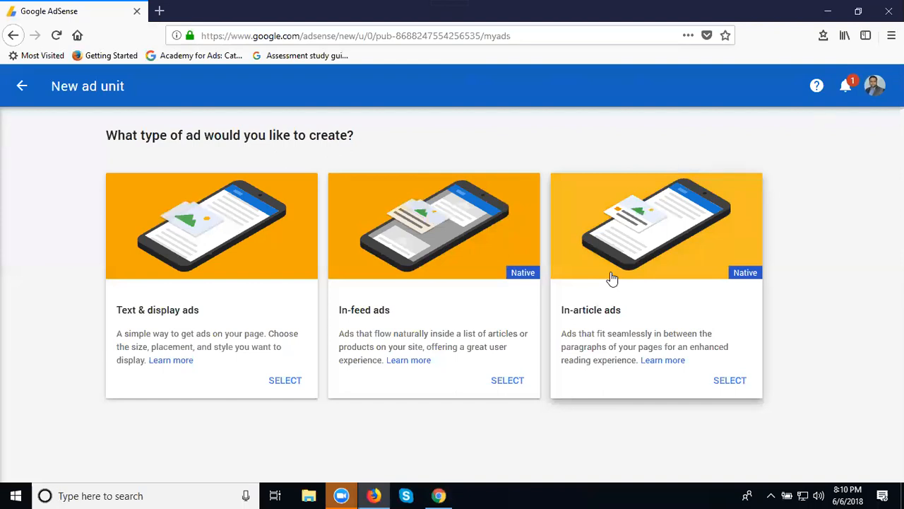
pyautogui.click(439, 496)
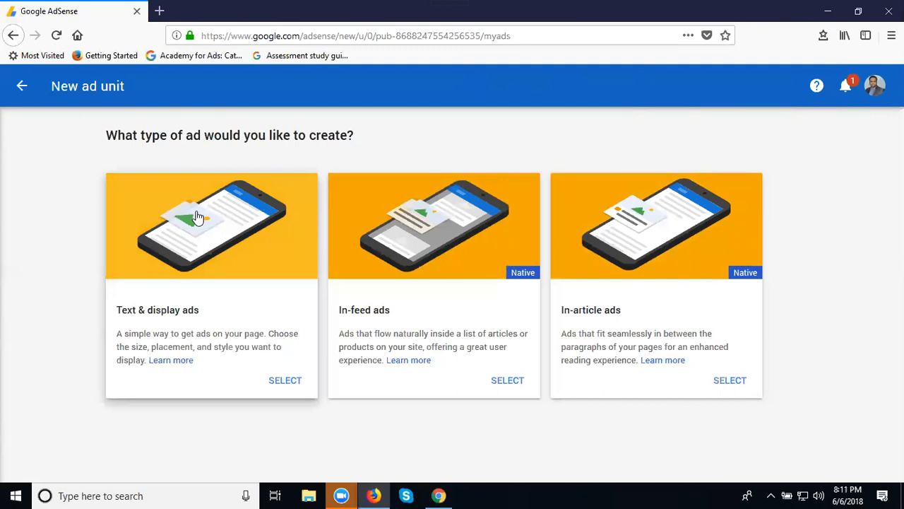
# - Choose Text & display ads as the ad type and display the Horizontal banner sizes for the new unit
pyautogui.click(286, 381)
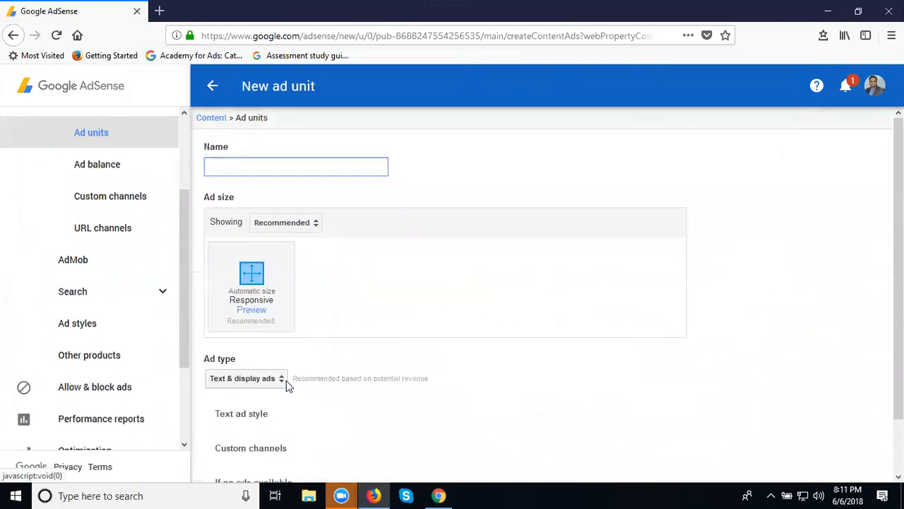
pyautogui.scroll(-2, 575, 234)
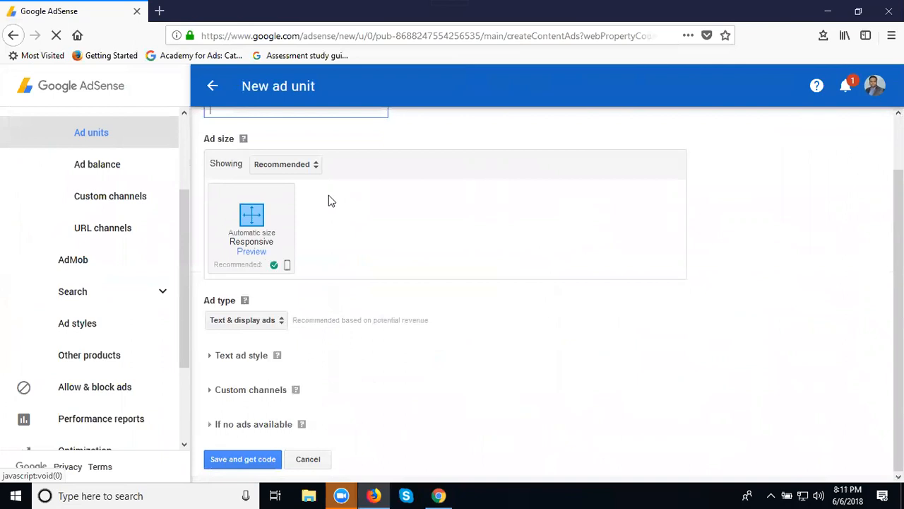
pyautogui.click(300, 169)
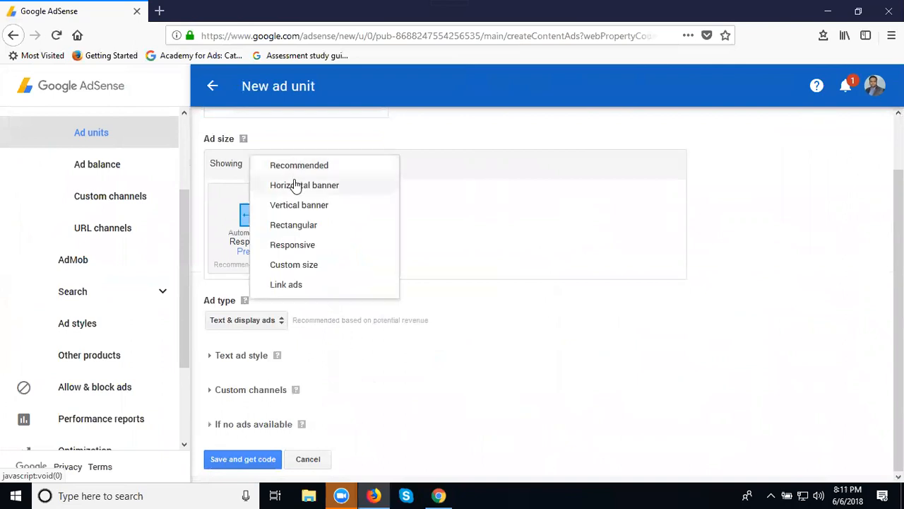
pyautogui.click(294, 186)
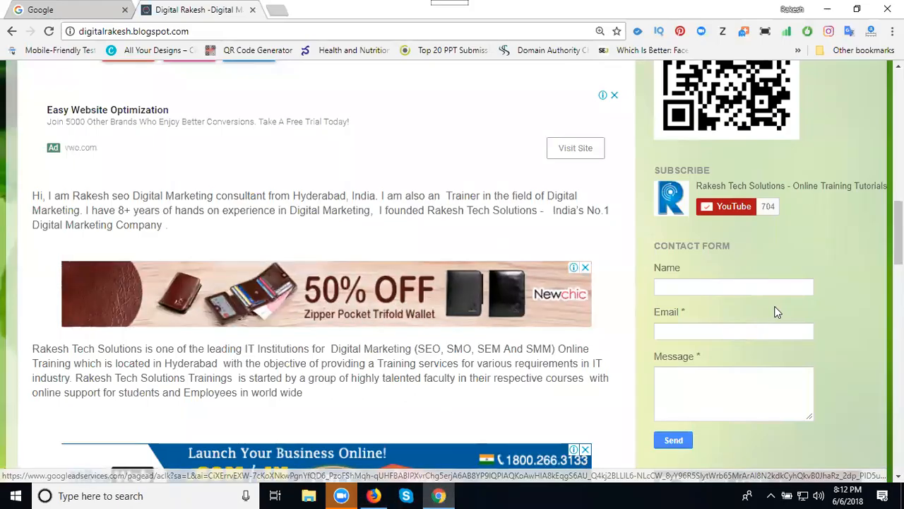
# - Examine the sidebar ad under Bestoffers on the blog page in Chrome, then return to the new ad unit in Firefox
pyautogui.scroll(-5, 774, 306)
pyautogui.scroll(-7, 590, 354)
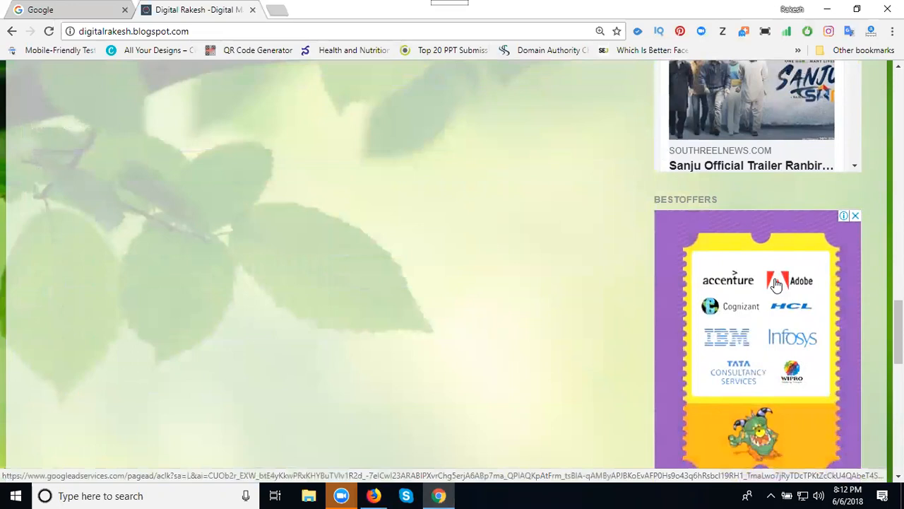
pyautogui.click(373, 496)
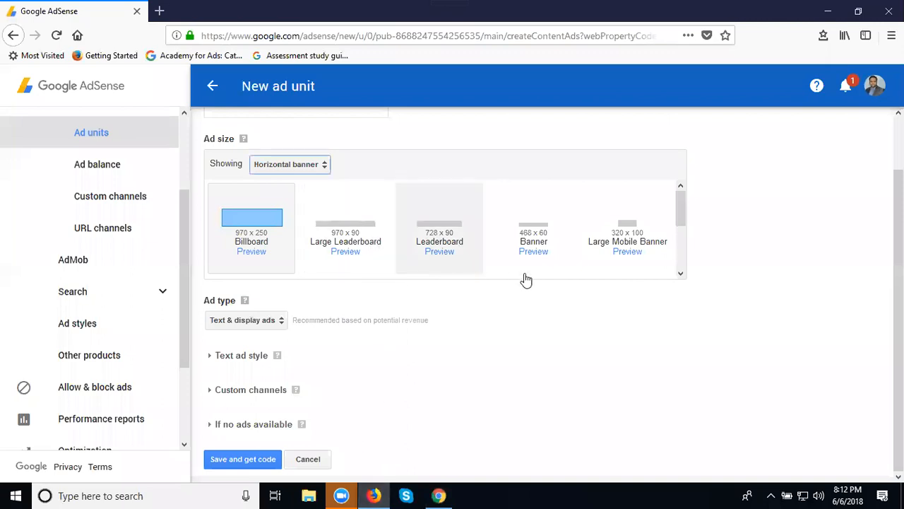
# - Look over the horizontal sizes and switch the new unit's ad size category to Vertical banner
pyautogui.moveTo(682, 222)
pyautogui.mouseDown()
pyautogui.moveTo(681, 263)
pyautogui.moveTo(678, 216)
pyautogui.mouseUp()
pyautogui.click(317, 165)
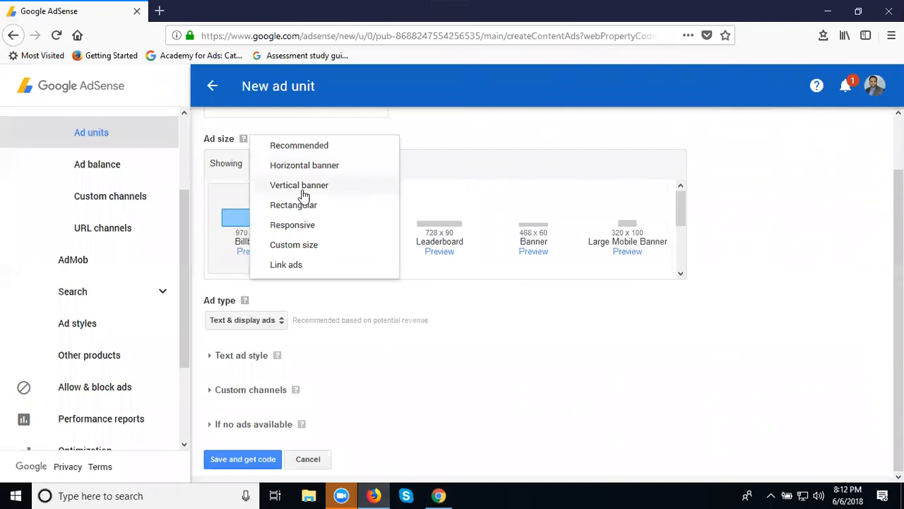
pyautogui.click(305, 187)
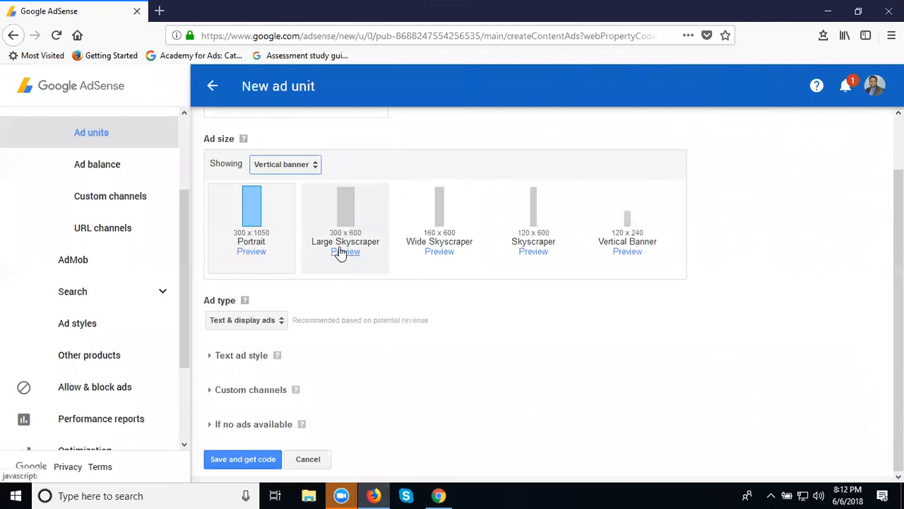
# - Review the blog's sidebar and in-content ads in Chrome as size examples, then return to the ad size settings in Firefox
pyautogui.click(439, 496)
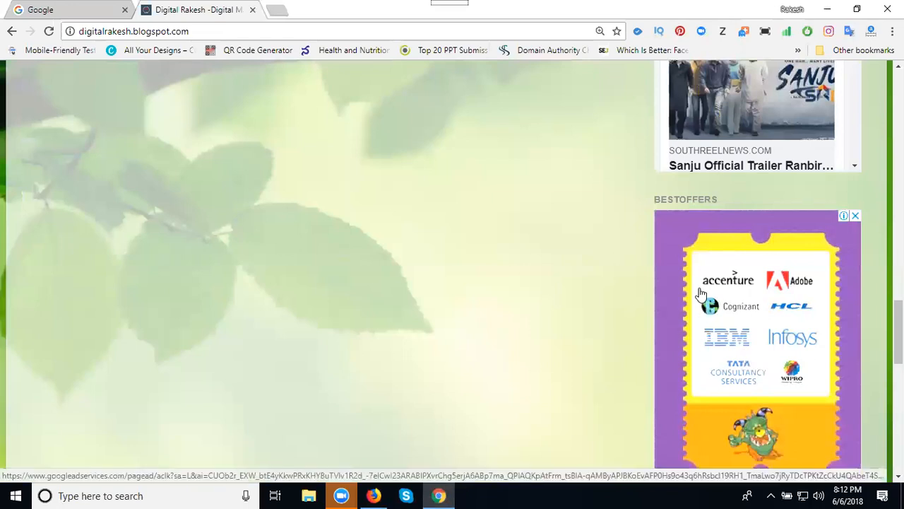
pyautogui.scroll(6, 455, 318)
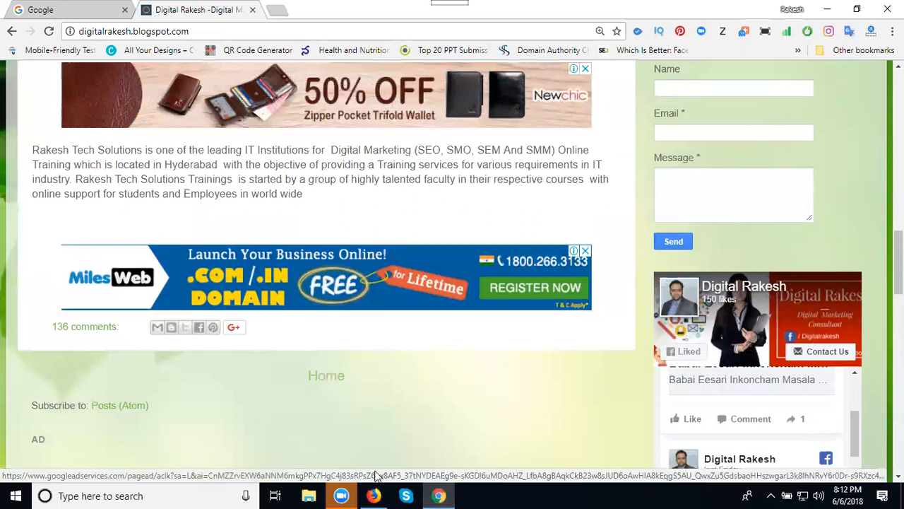
pyautogui.click(374, 495)
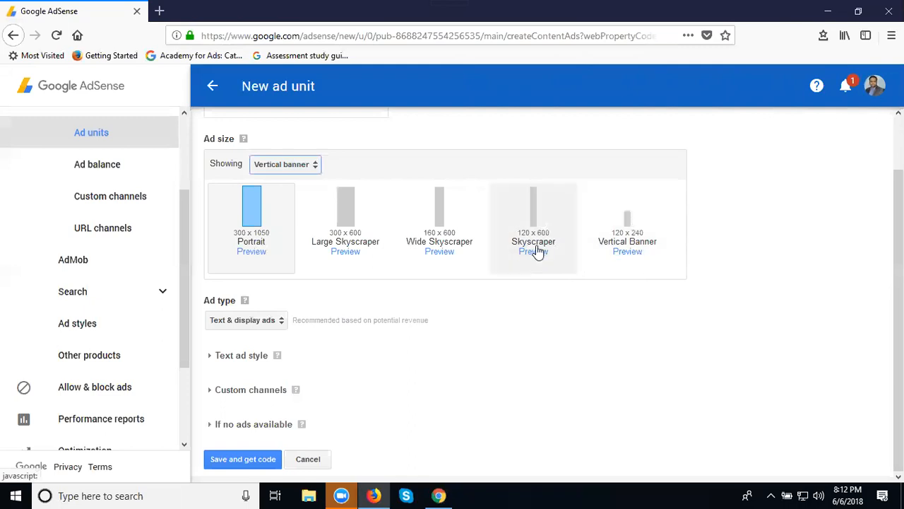
# - Set the ad size category to Recommended with the Responsive size, and change the ad type to Display ads only
pyautogui.click(285, 165)
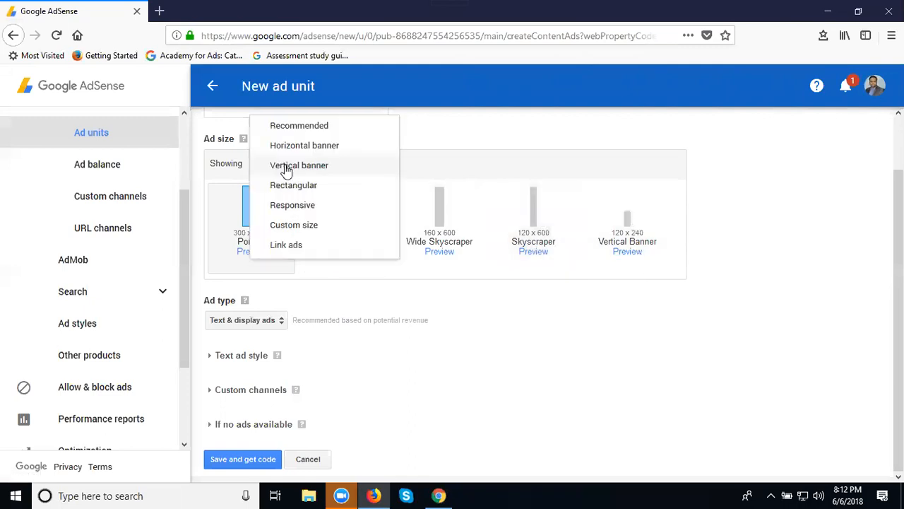
pyautogui.click(282, 206)
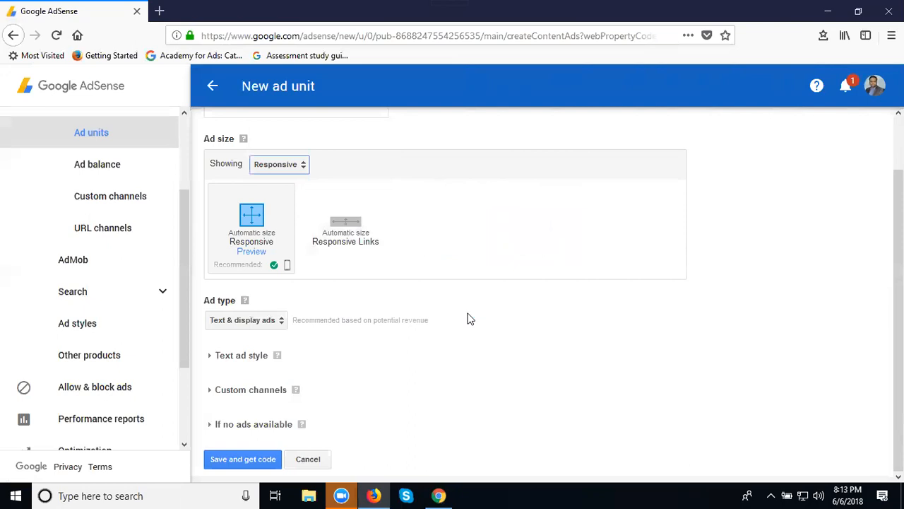
pyautogui.click(266, 170)
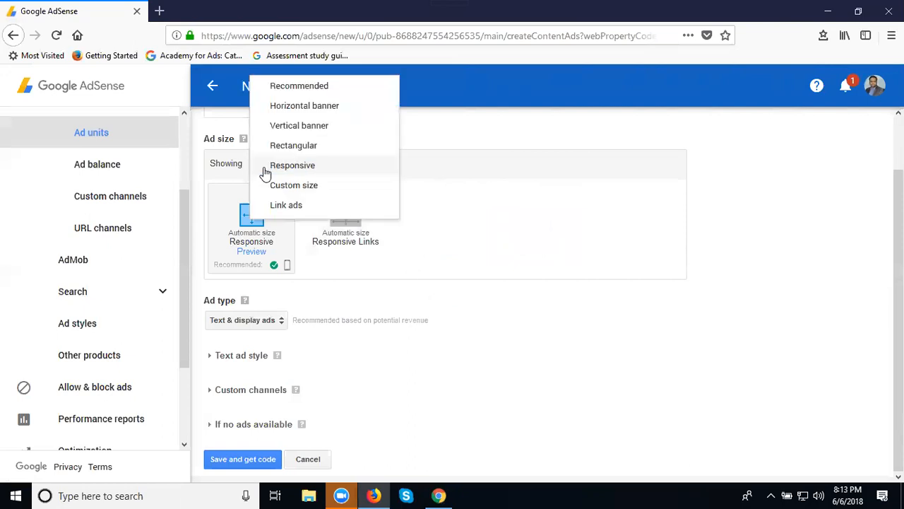
pyautogui.click(289, 89)
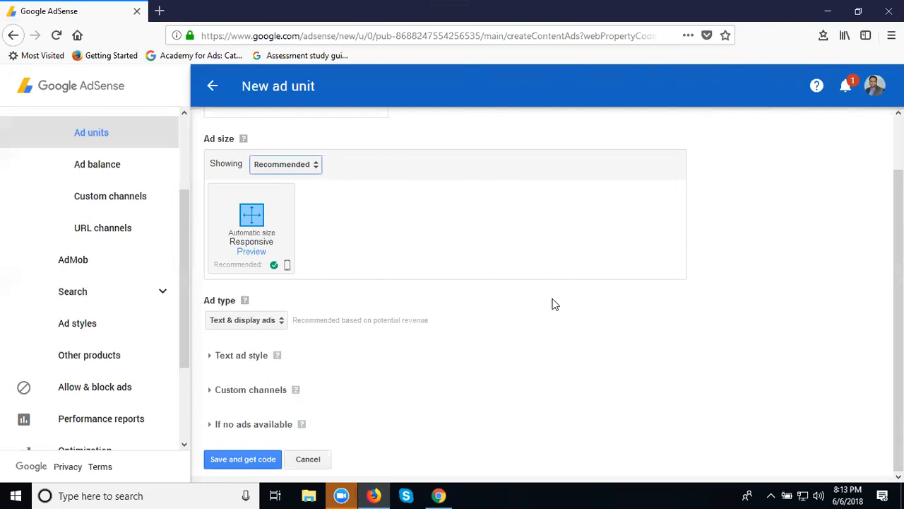
pyautogui.click(273, 320)
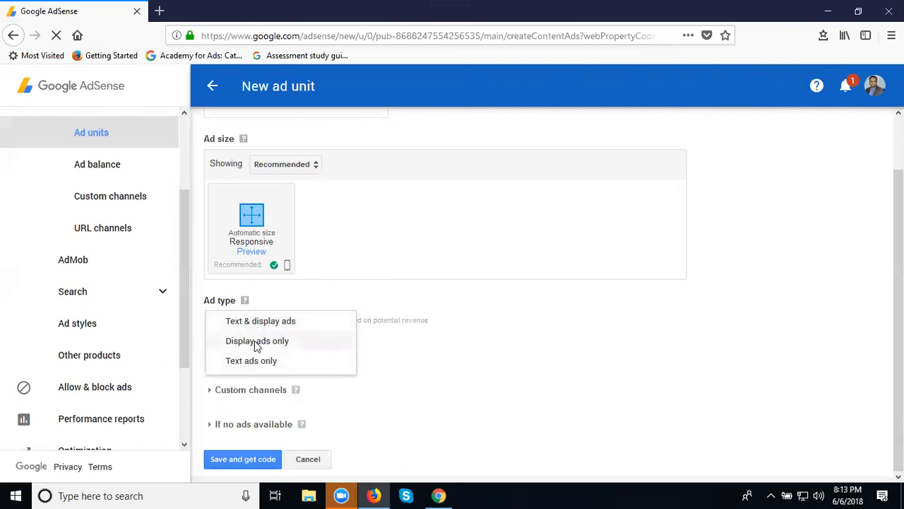
pyautogui.click(255, 342)
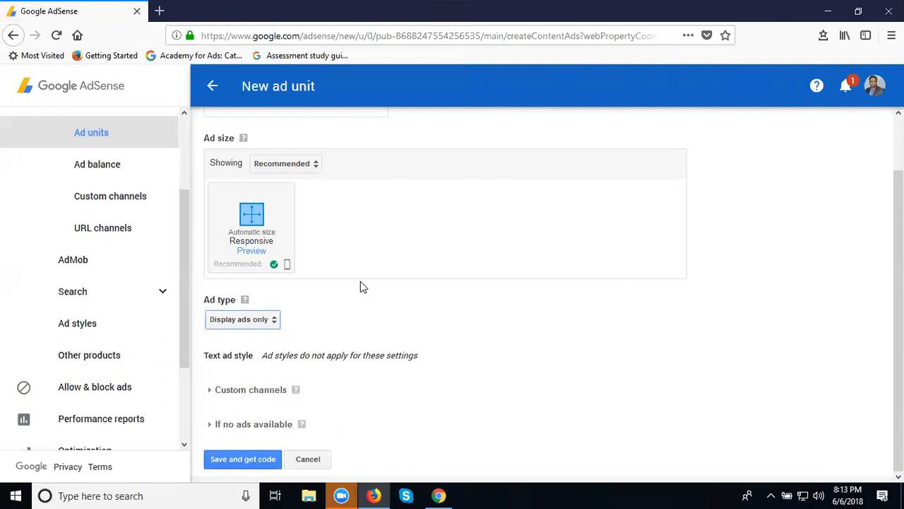
# - Name the new ad unit "new ads 2018-19"
pyautogui.click(240, 461)
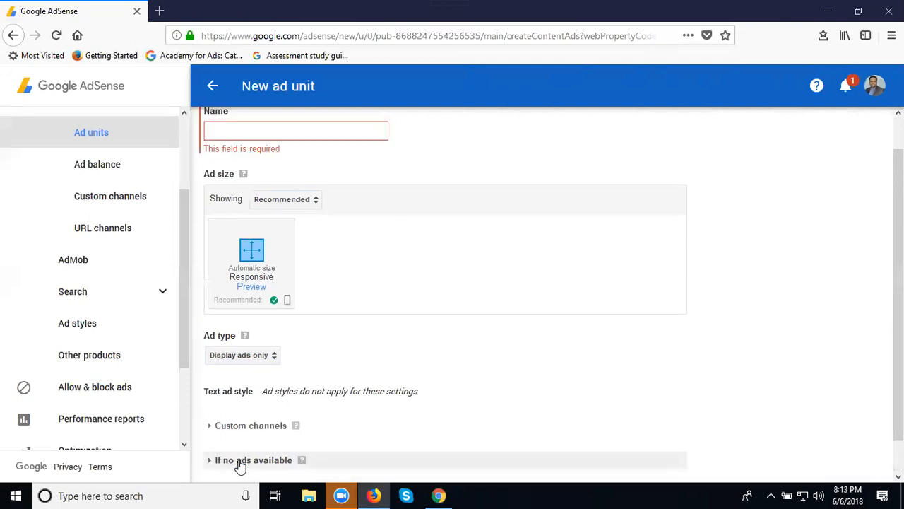
pyautogui.click(245, 131)
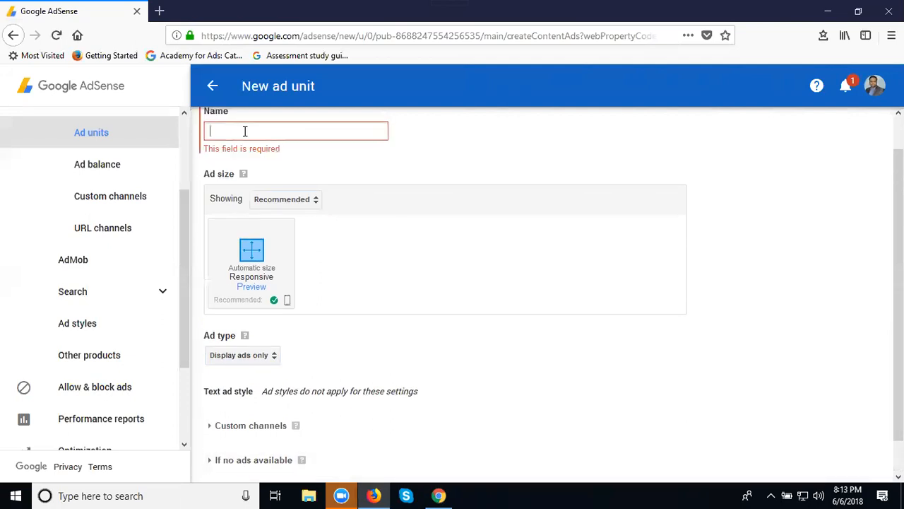
pyautogui.write('new ads 2018*19')
pyautogui.press('BackSpace')
pyautogui.write('-')
pyautogui.scroll(-1, 351, 343)
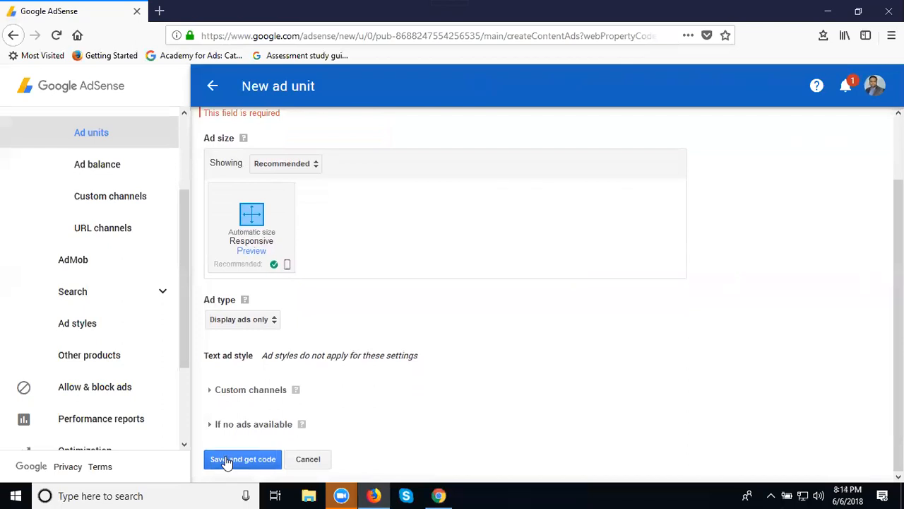
# - Save the ad unit and copy its generated ad code
pyautogui.click(228, 460)
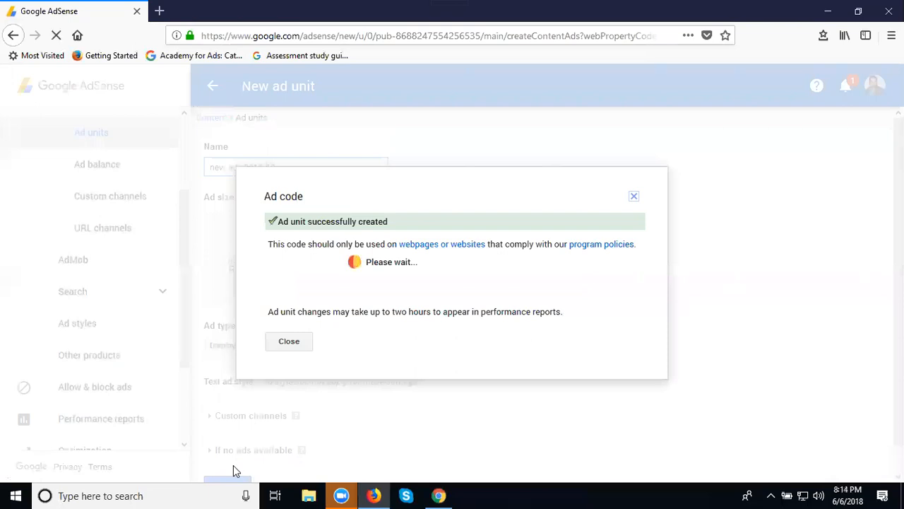
pyautogui.click(420, 263)
pyautogui.hotkey('ctrl', 'c')
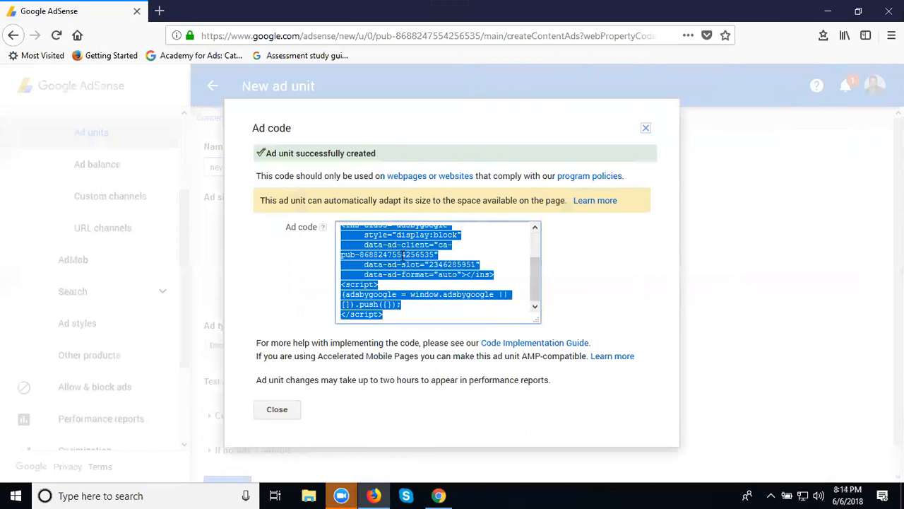
# - Switch to Chrome, open blogger.com in a new tab and display the blog's Layout settings
pyautogui.click(439, 495)
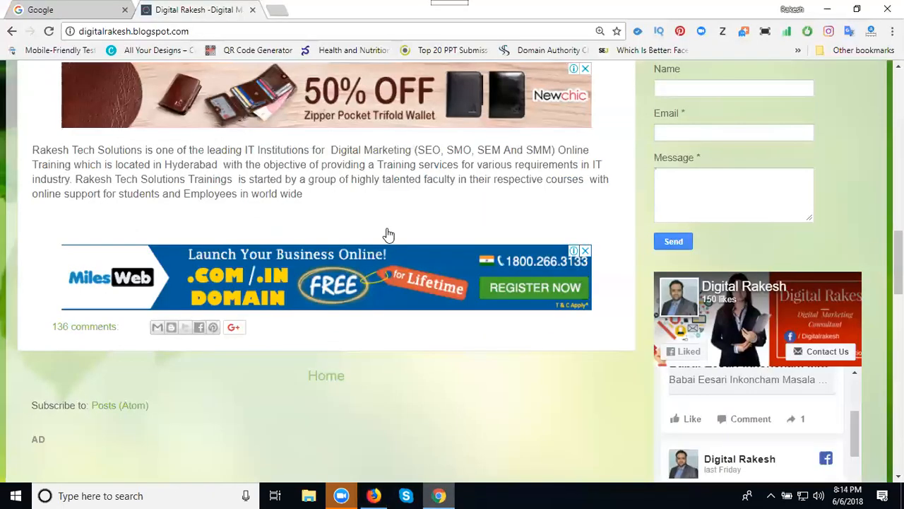
pyautogui.click(280, 14)
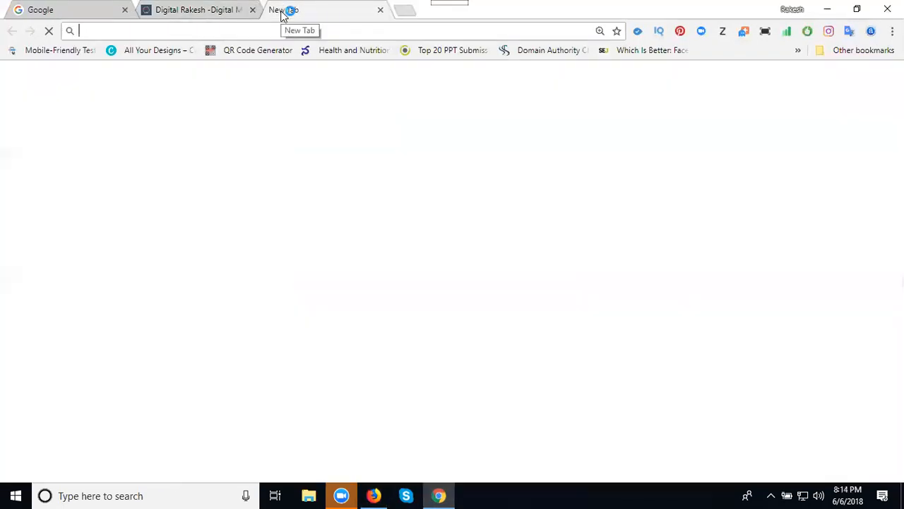
pyautogui.write('blogger.com')
pyautogui.press('Return')
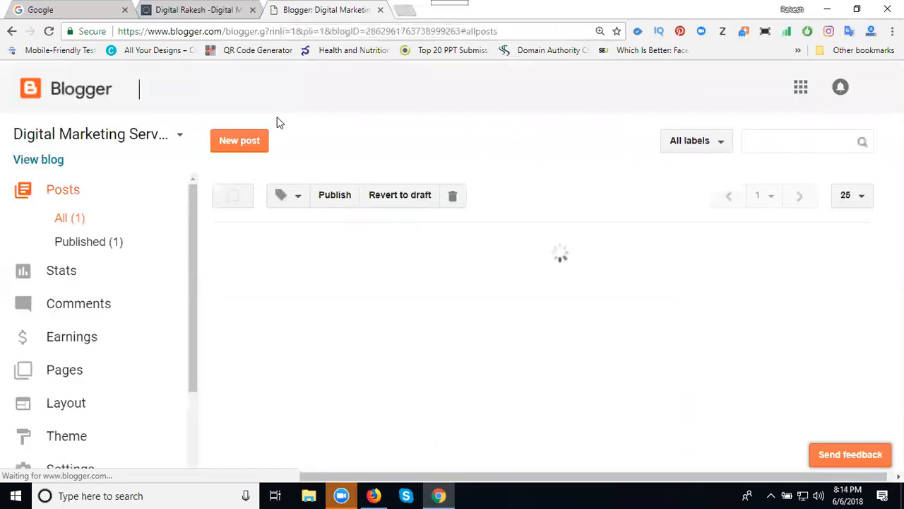
pyautogui.click(55, 408)
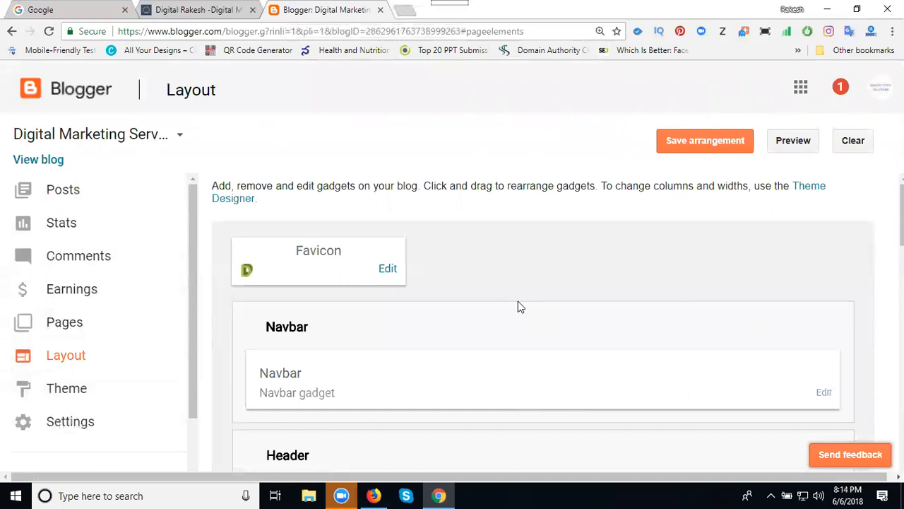
# - Add an HTML/JavaScript gadget to the sidebar-right-1 section of the blog layout
pyautogui.scroll(-3, 536, 296)
pyautogui.scroll(-4, 544, 288)
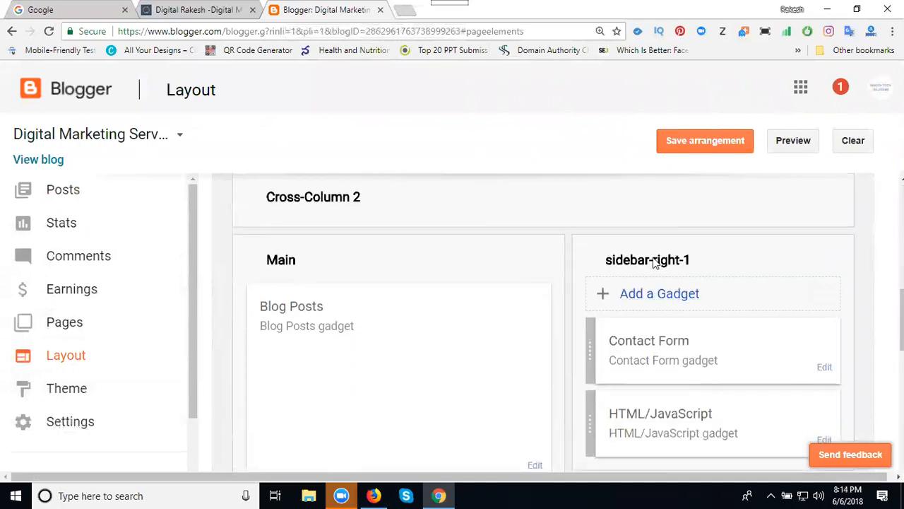
pyautogui.click(644, 297)
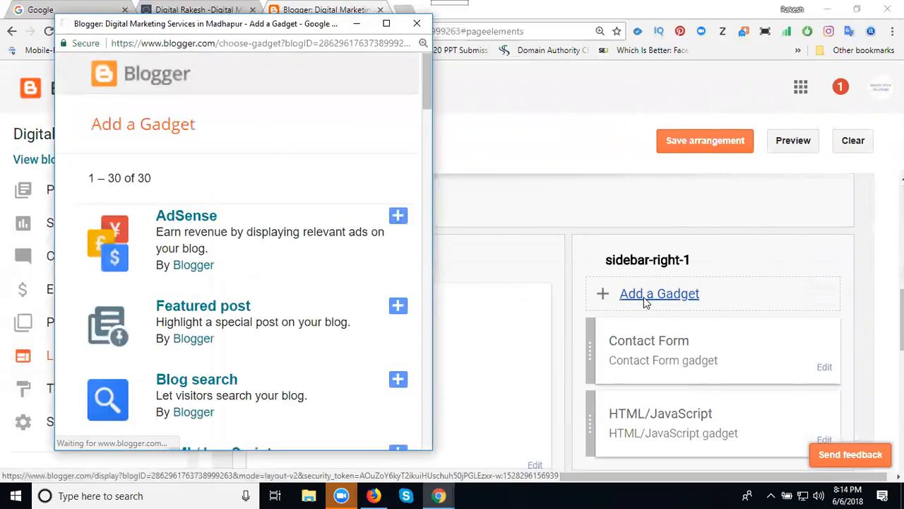
pyautogui.scroll(-3, 297, 292)
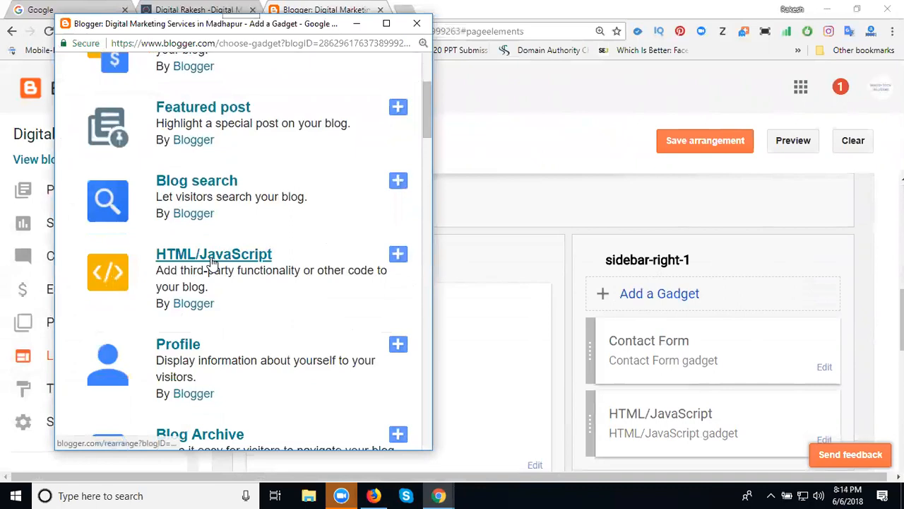
pyautogui.click(397, 255)
# - Title the gadget "Special Offer" with the copied ad code as its content, and save the gadget and the layout arrangement
pyautogui.click(187, 193)
pyautogui.write('Special Offer')
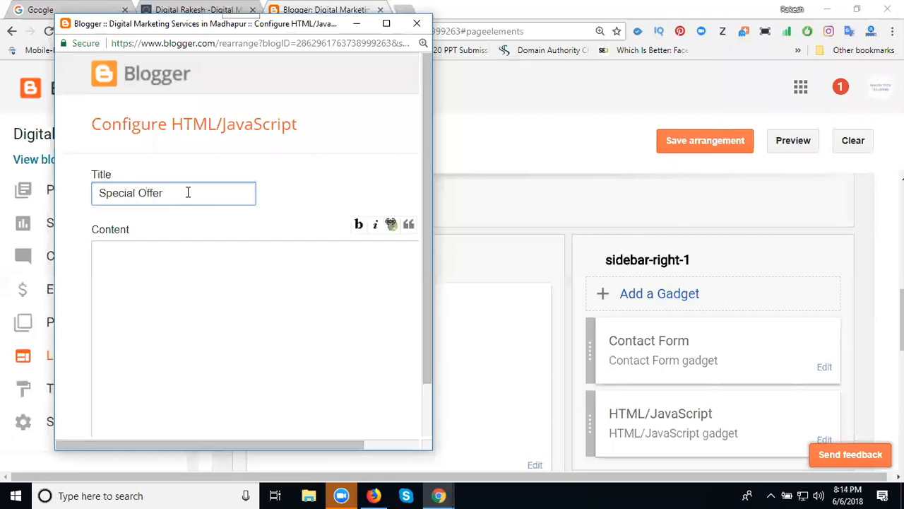
pyautogui.click(182, 265)
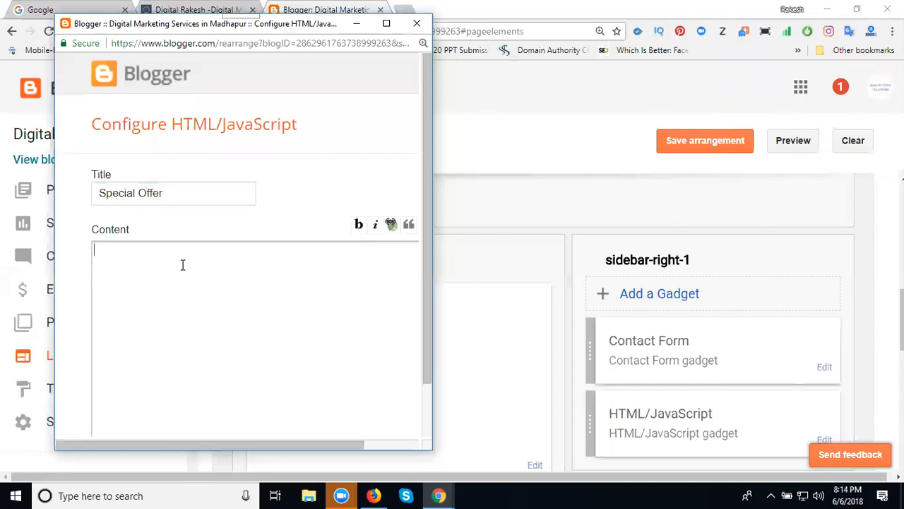
pyautogui.hotkey('ctrl', 'v')
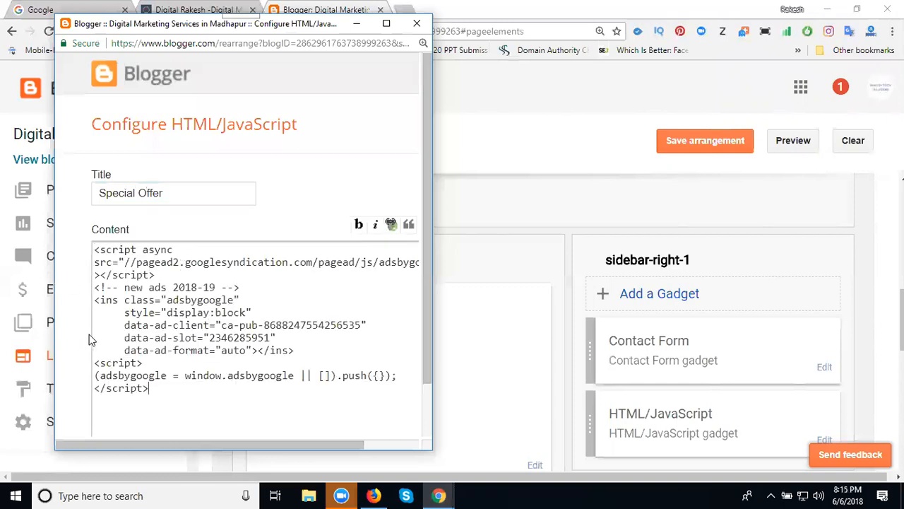
pyautogui.scroll(-1, 92, 342)
pyautogui.click(119, 420)
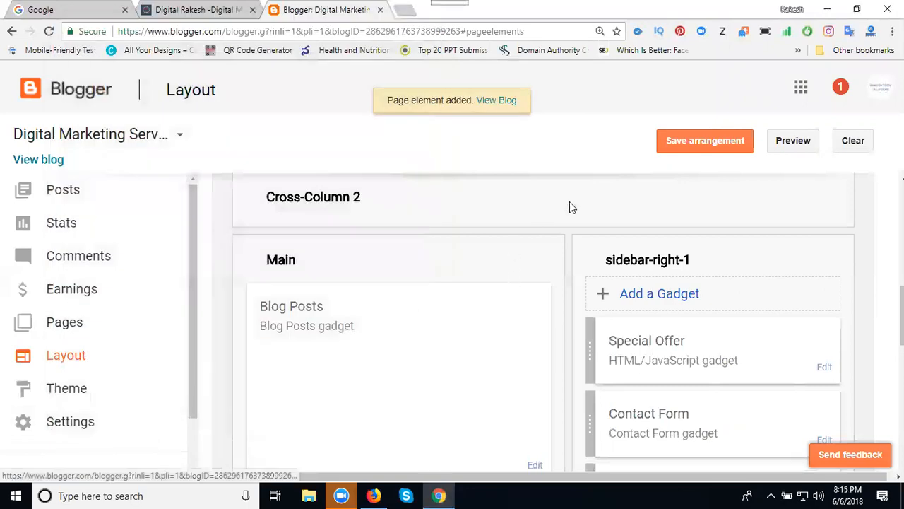
pyautogui.click(676, 145)
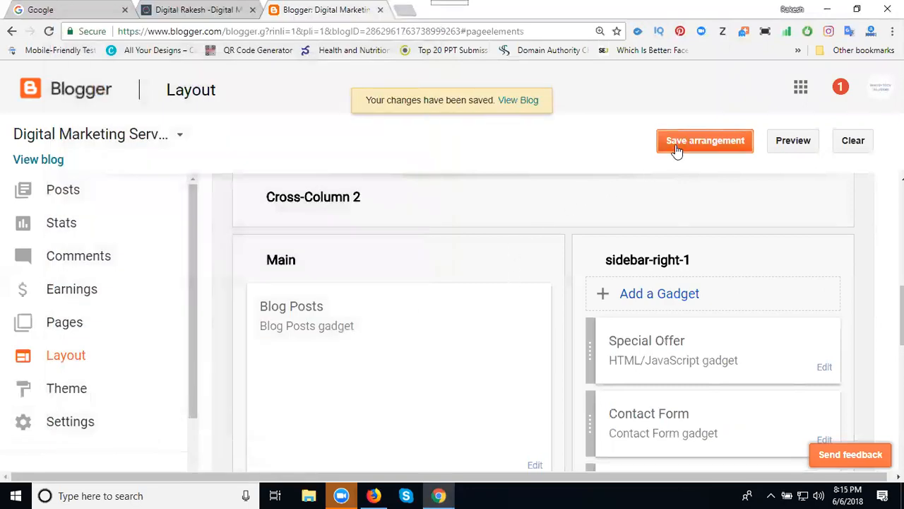
# - View the blog's Special Offer area, then return to AdSense in Firefox and close the ad code dialog to check the unit's status
pyautogui.click(40, 159)
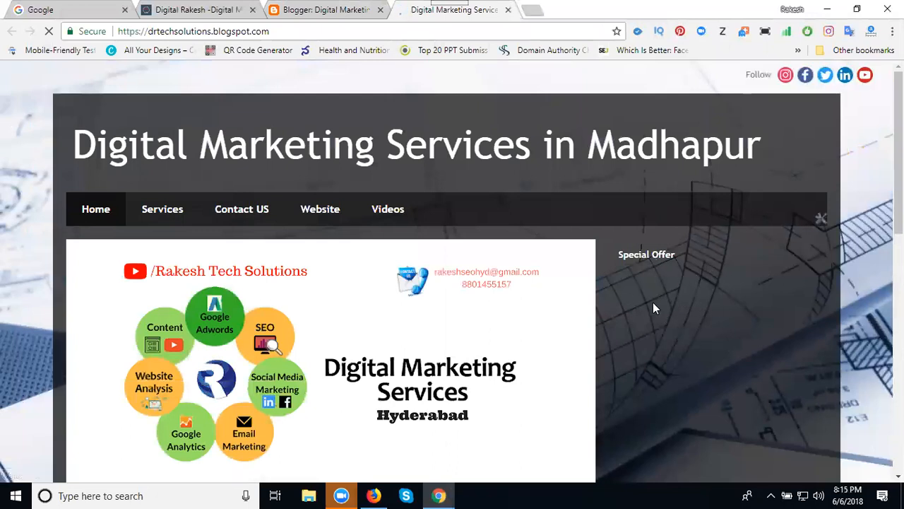
pyautogui.click(374, 495)
pyautogui.click(278, 411)
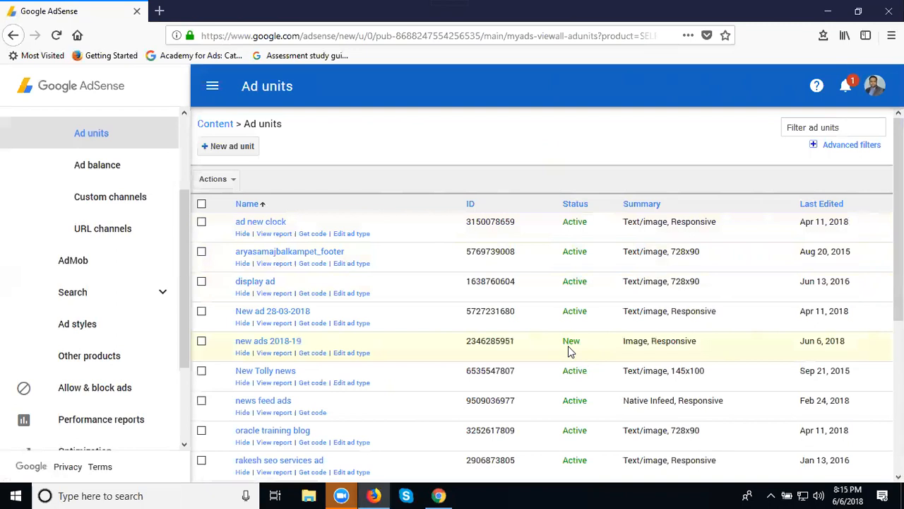
# - Review the Bestoffers sidebar ad and in-content ads on the example blog in Chrome, then return to the AdSense ad units list in Firefox
pyautogui.click(438, 495)
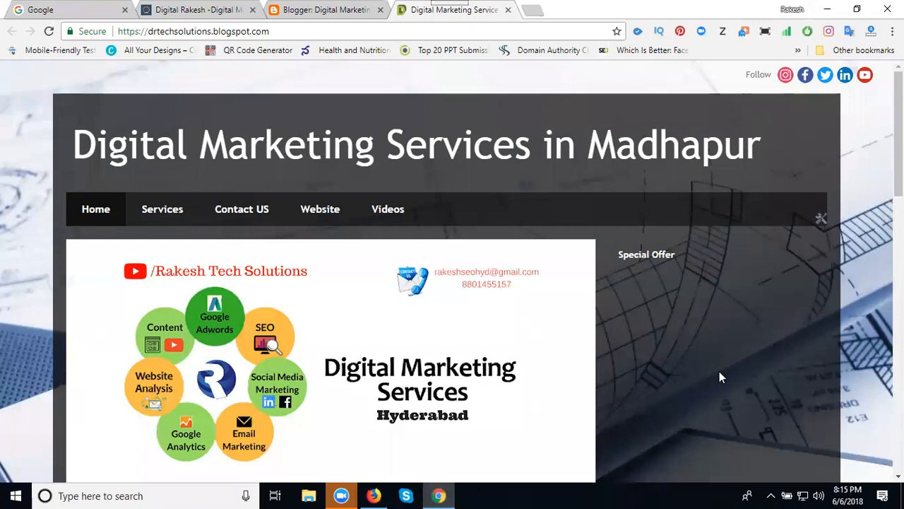
pyautogui.click(228, 10)
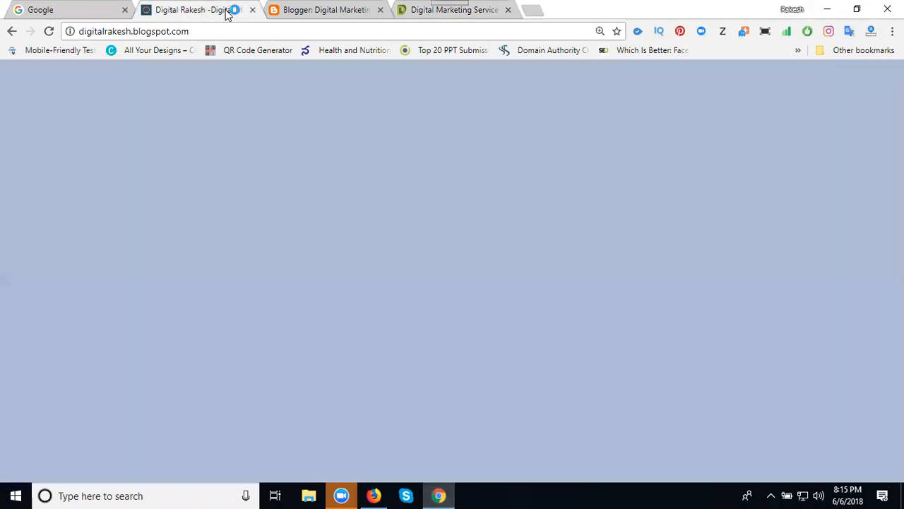
pyautogui.scroll(-7, 678, 372)
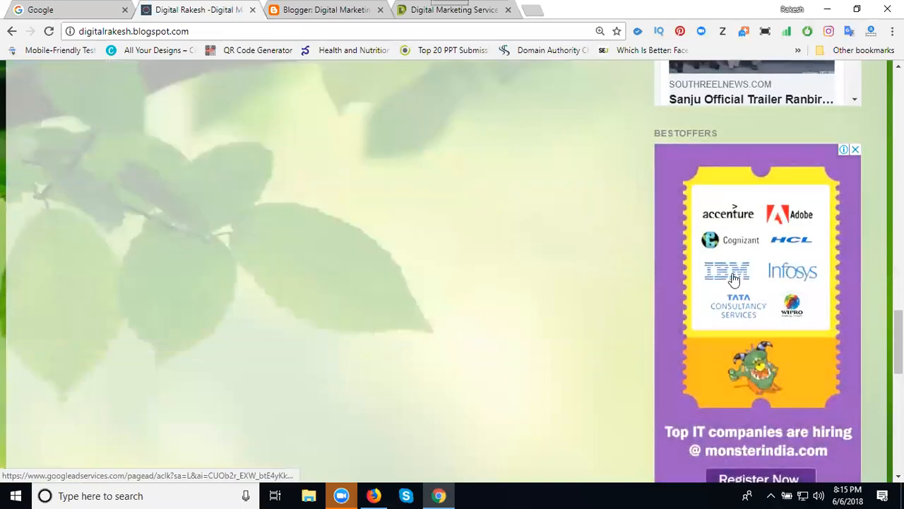
pyautogui.click(734, 279)
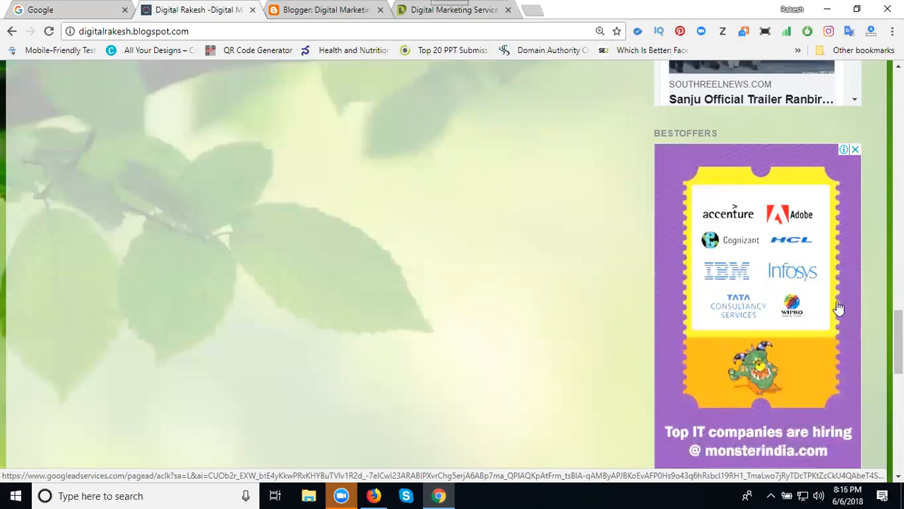
pyautogui.scroll(15, 278, 320)
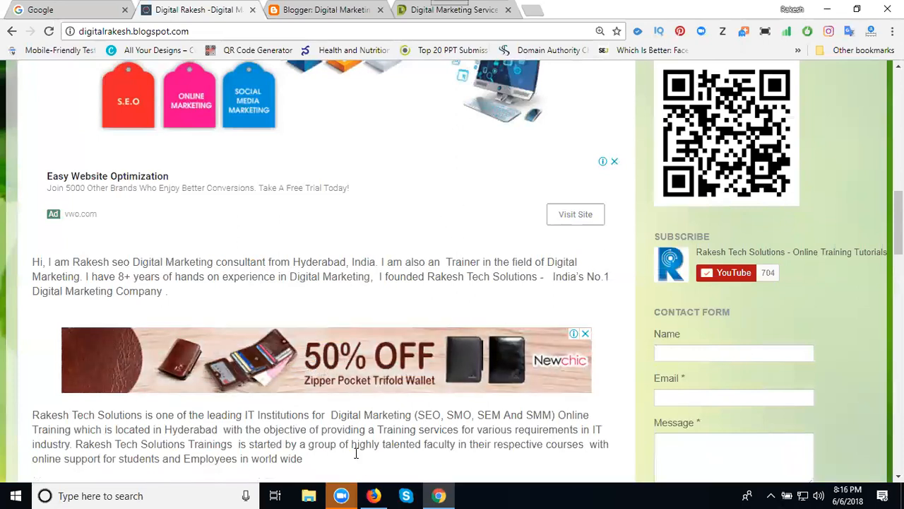
pyautogui.click(374, 495)
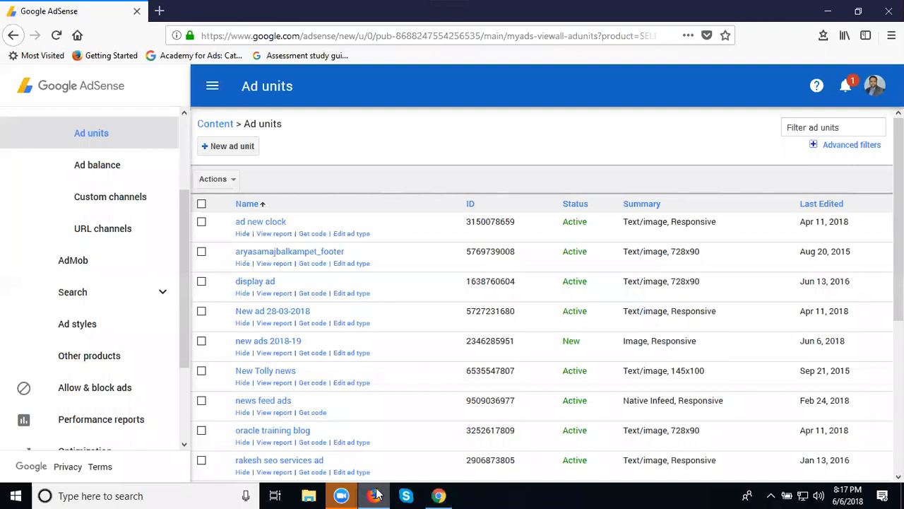